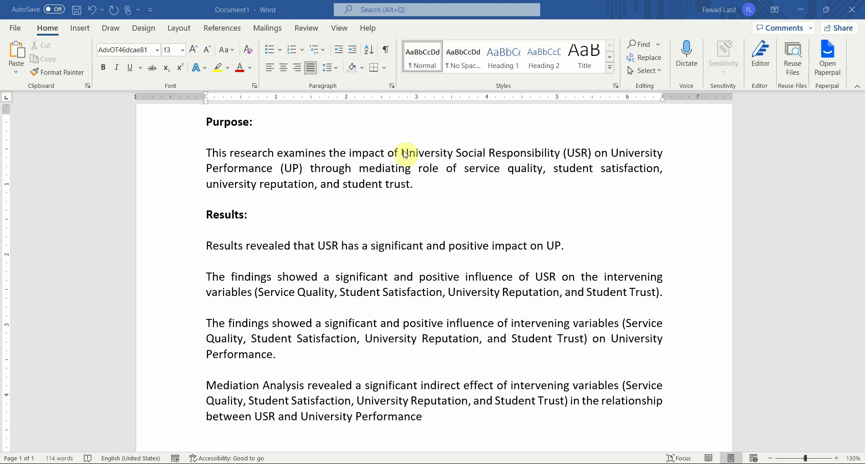
Step: Review the abstract by highlighting the Purpose paragraph, the Results paragraphs and the first result sentence
left_click_drag(402, 155, 386, 201)
left_click(386, 201)
left_click(209, 246)
left_click_drag(209, 245, 440, 417)
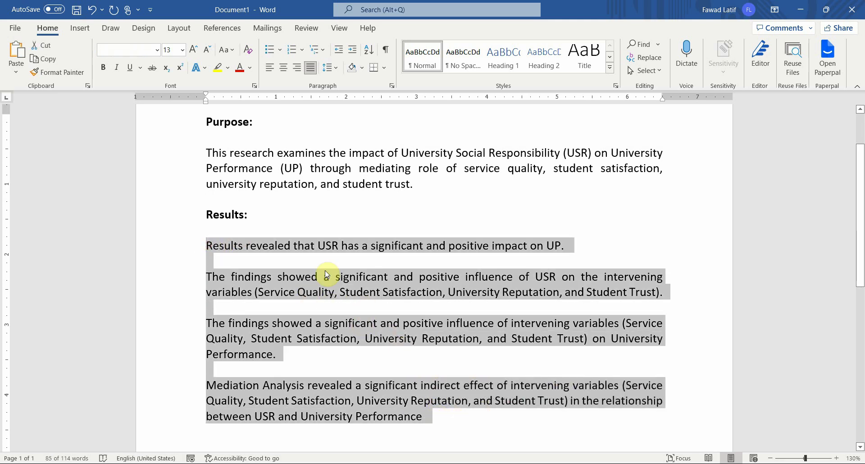
left_click(299, 228)
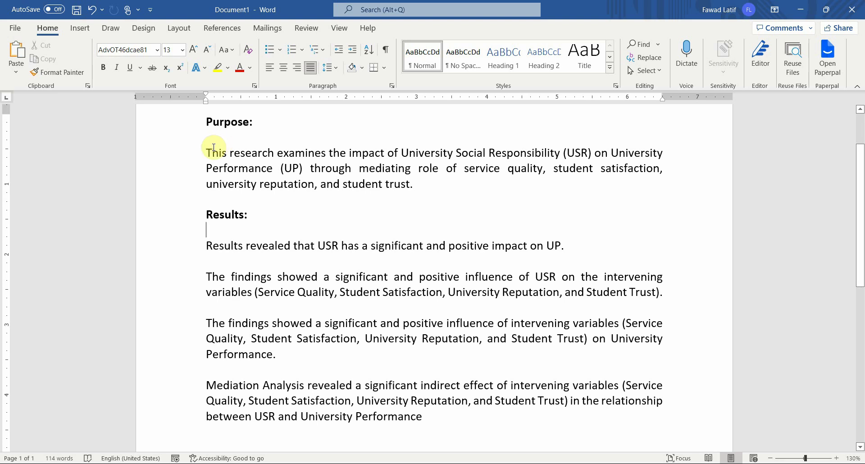
left_click_drag(206, 118, 428, 187)
left_click(423, 191)
left_click(206, 247)
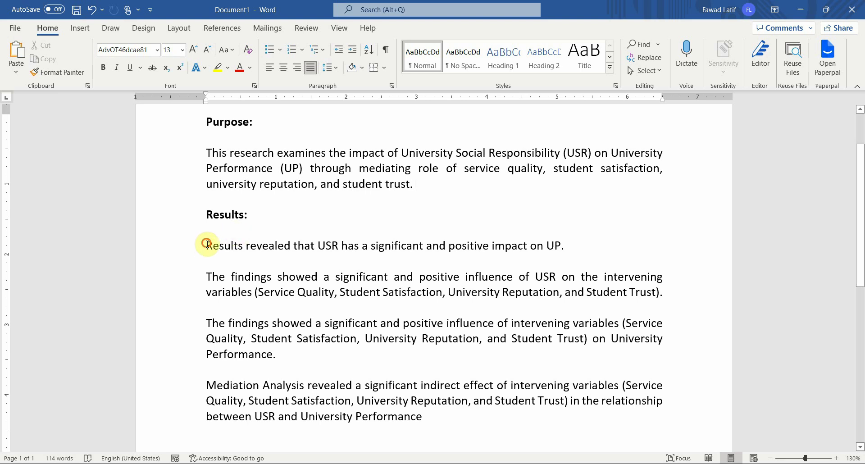
left_click_drag(207, 247, 570, 245)
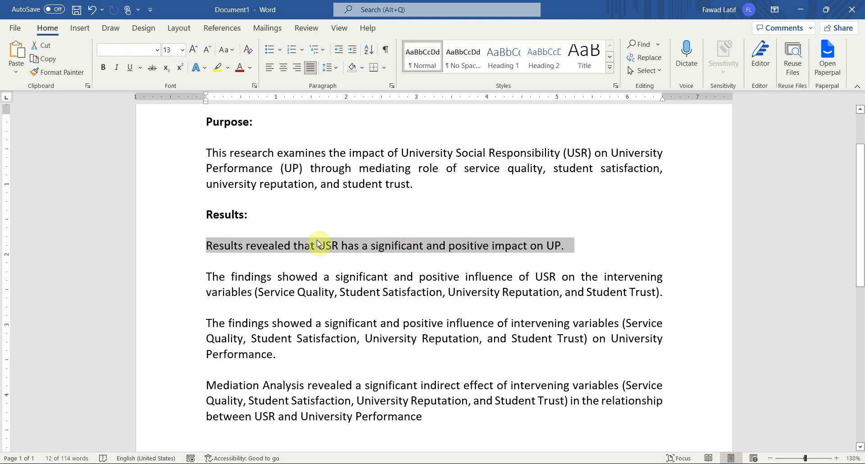
left_click(278, 246)
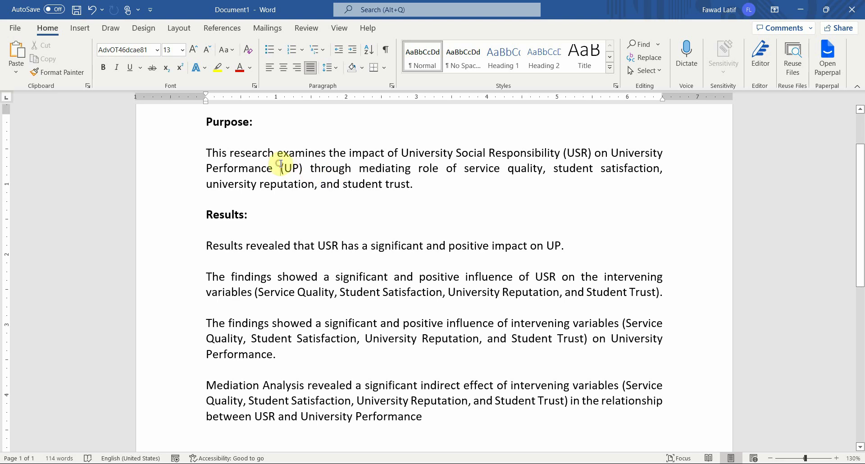
Step: Highlight in turn the second, third and Mediation Analysis results paragraphs
left_click_drag(281, 169, 238, 169)
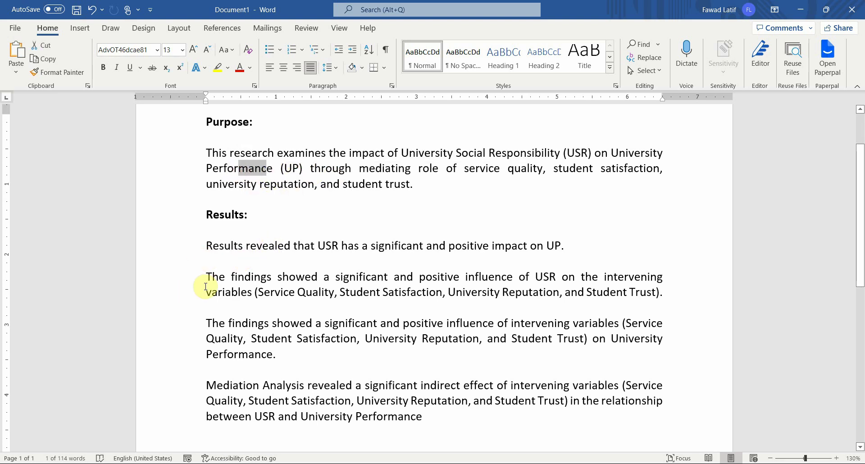
left_click_drag(206, 277, 654, 295)
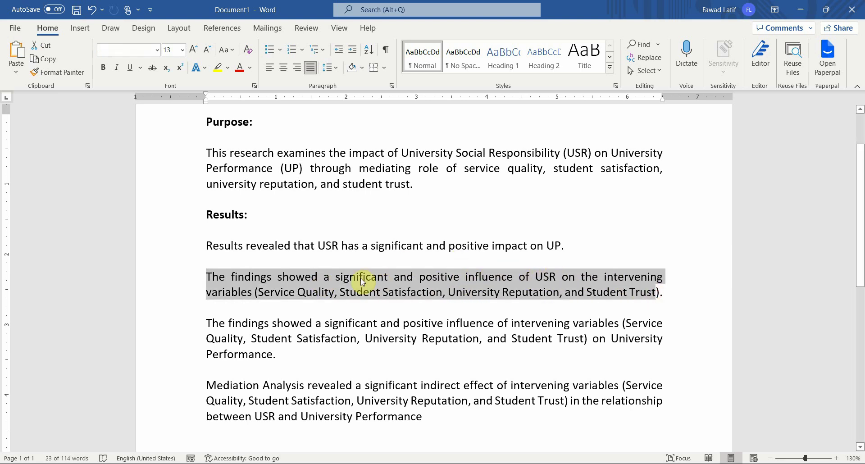
left_click(329, 292)
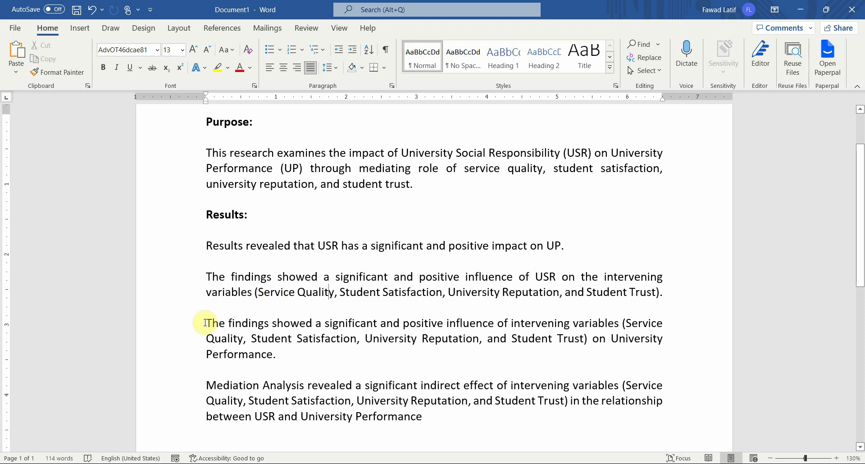
left_click_drag(206, 323, 643, 340)
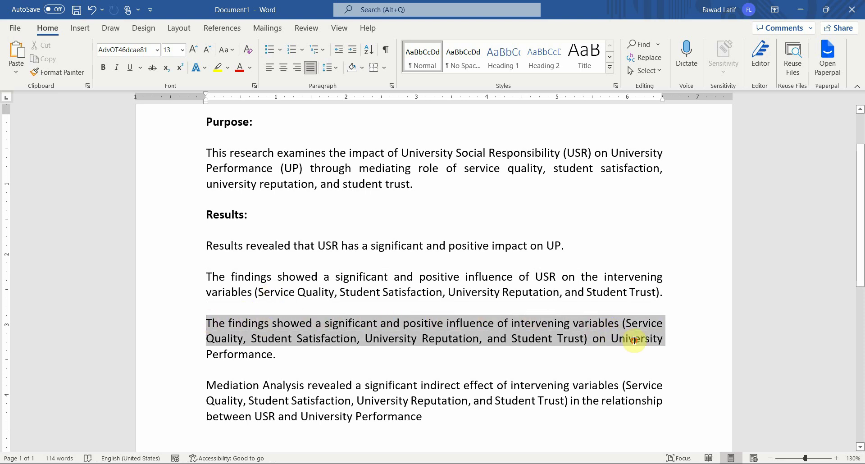
left_click(377, 353)
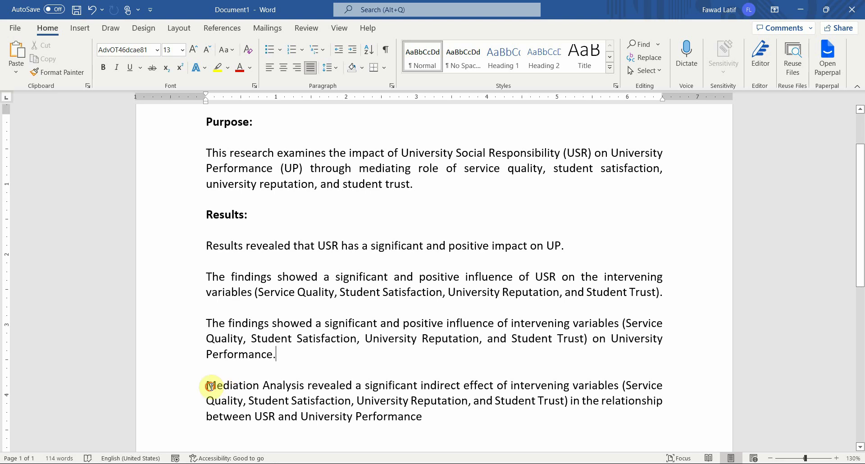
left_click_drag(208, 386, 428, 414)
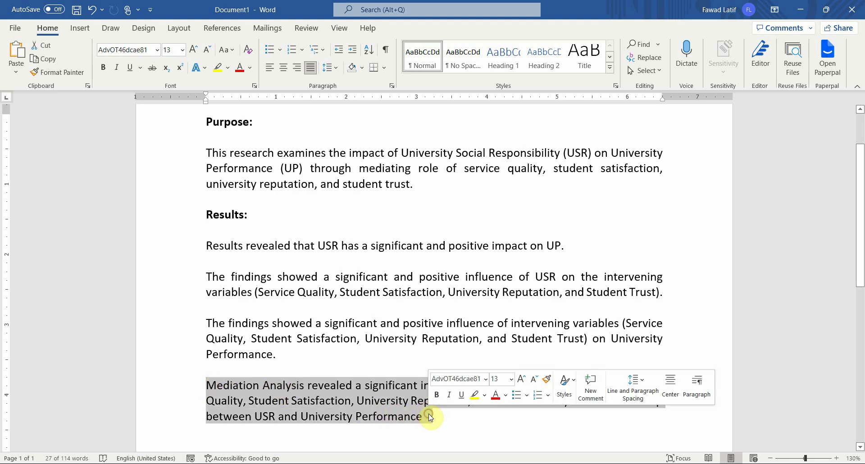
left_click(429, 415)
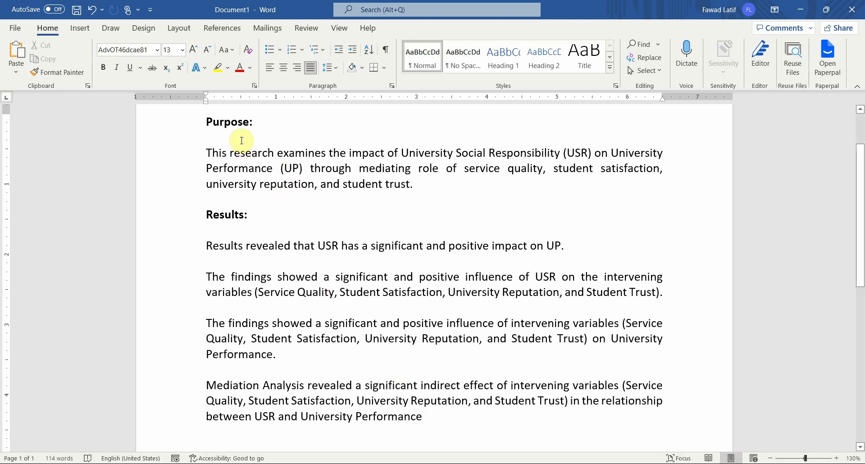
Step: Copy all text from Purpose: to the end and switch to ChatGPT in Firefox
left_click(208, 122)
left_click(207, 122)
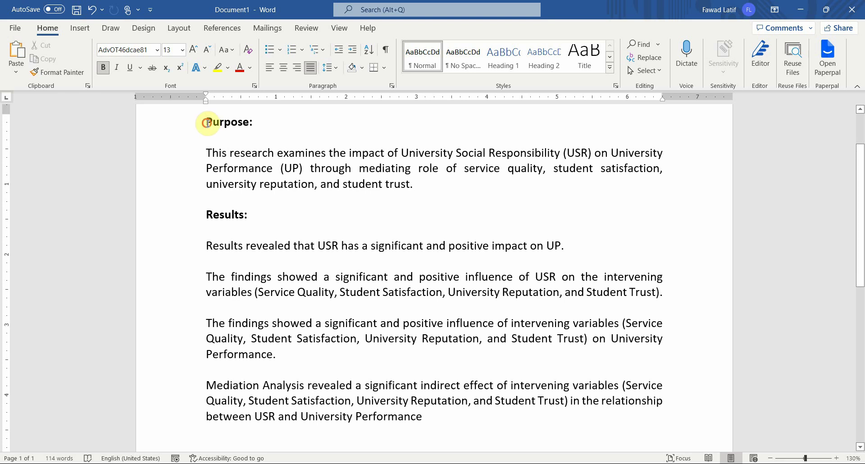
left_click_drag(207, 122, 428, 413)
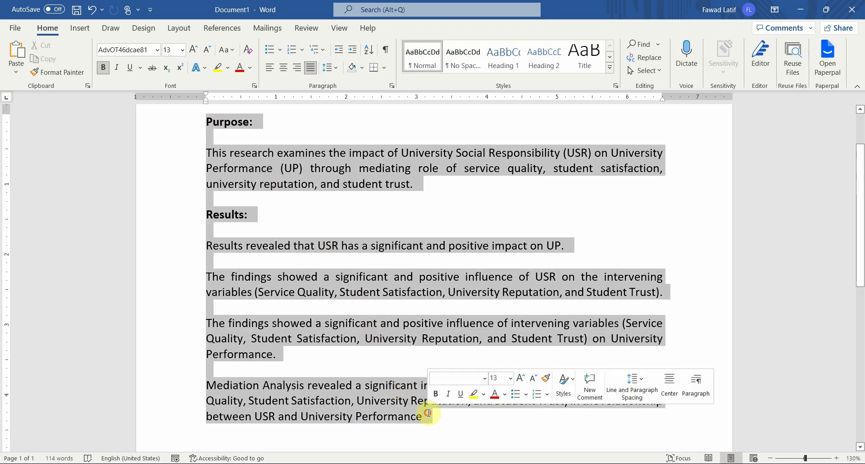
key("ctrl+c")
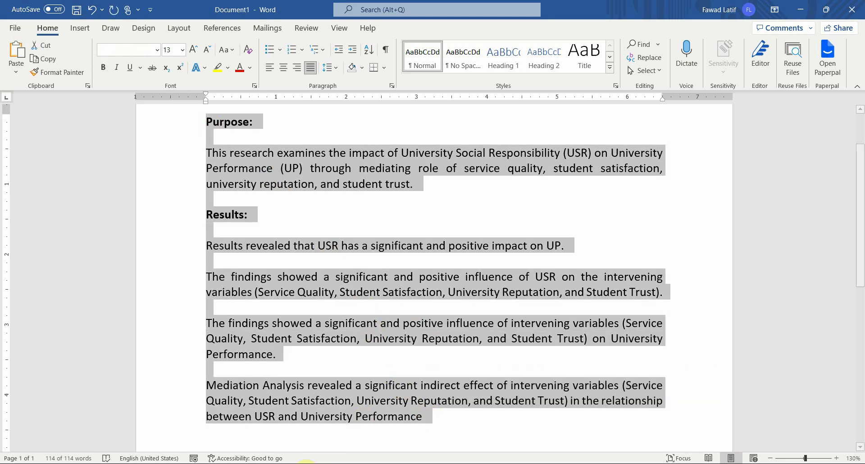
key("alt+Tab")
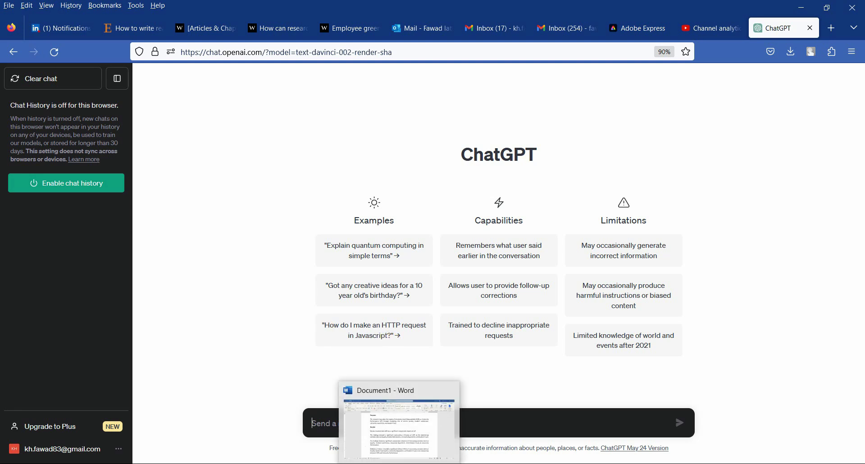
Step: Type a prompt asking for a comprehensive conclusion for my study, based on the purpose and results below
type("I")
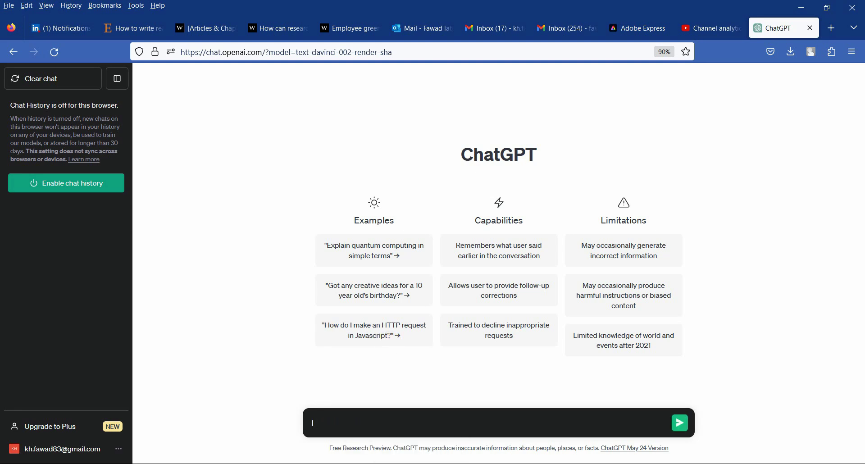
type(" conducted a study with the follwing pu")
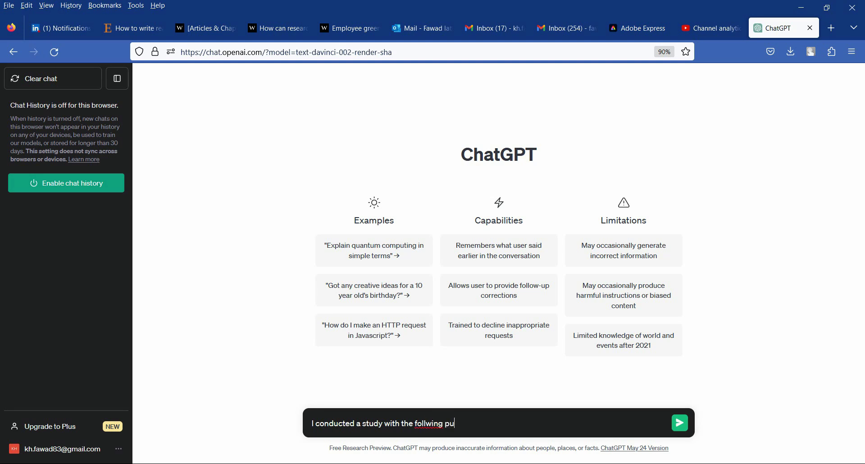
type("rpose and found the resul")
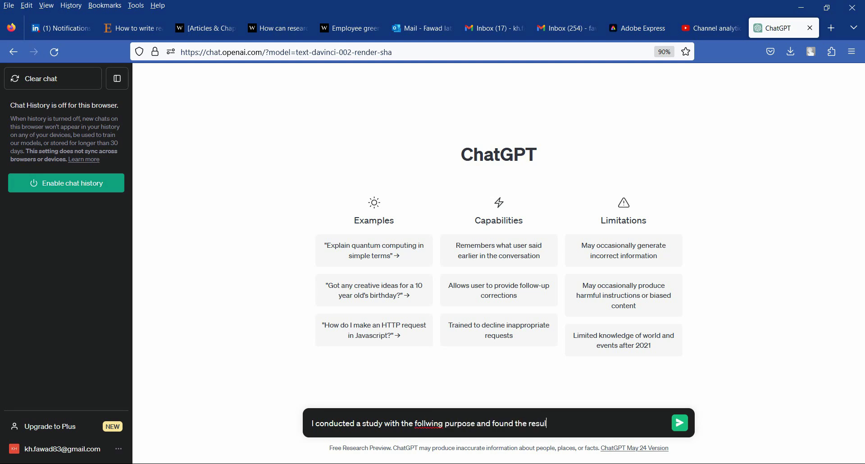
type("ts as identified below. Can you provide me ")
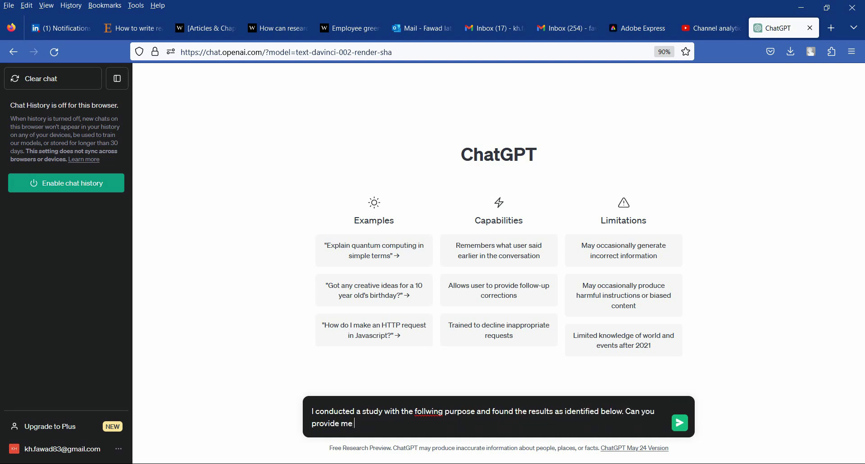
type("with a conprehensive conduc")
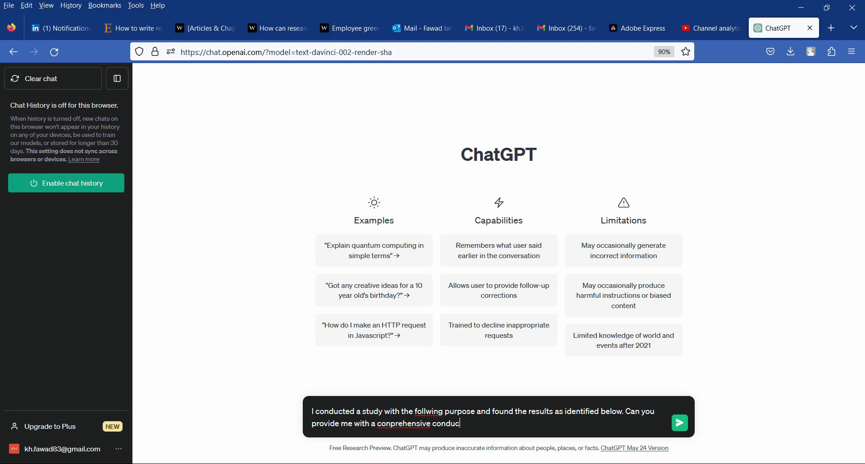
key("BackSpace")
key("BackSpace")
key("BackSpace")
type("clusion for my")
Step: Correct 'follwing' and 'conprehensive', then paste the Purpose and Results text on a new line
right_click(433, 413)
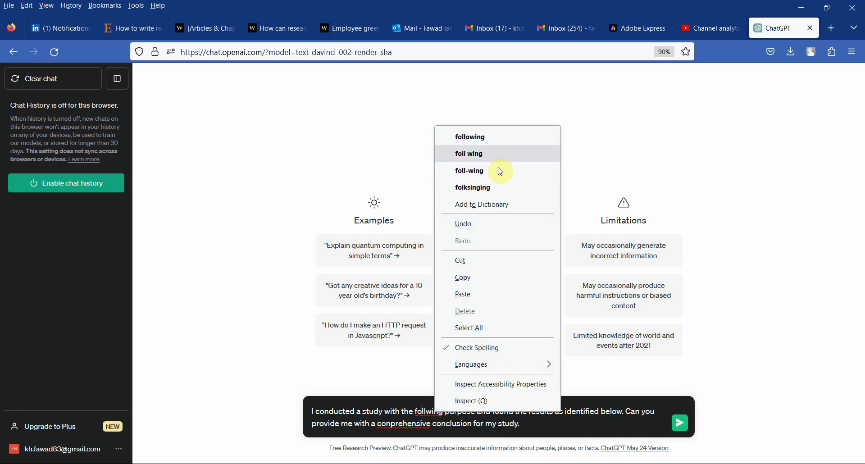
left_click(500, 143)
right_click(400, 423)
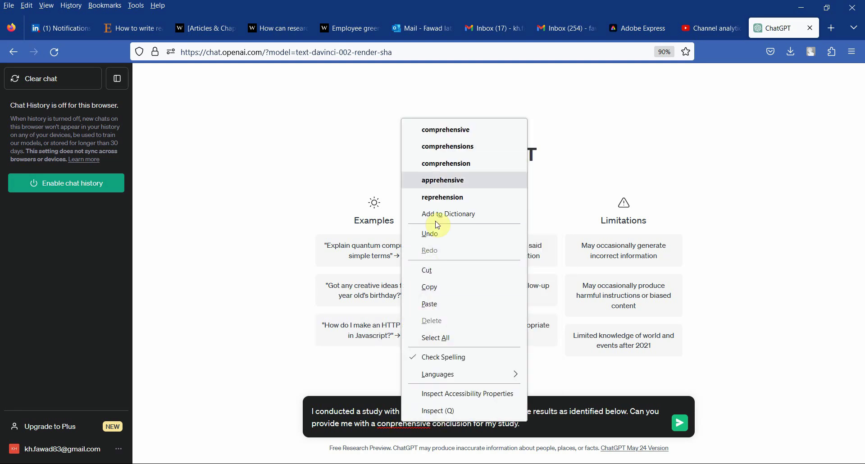
left_click(467, 130)
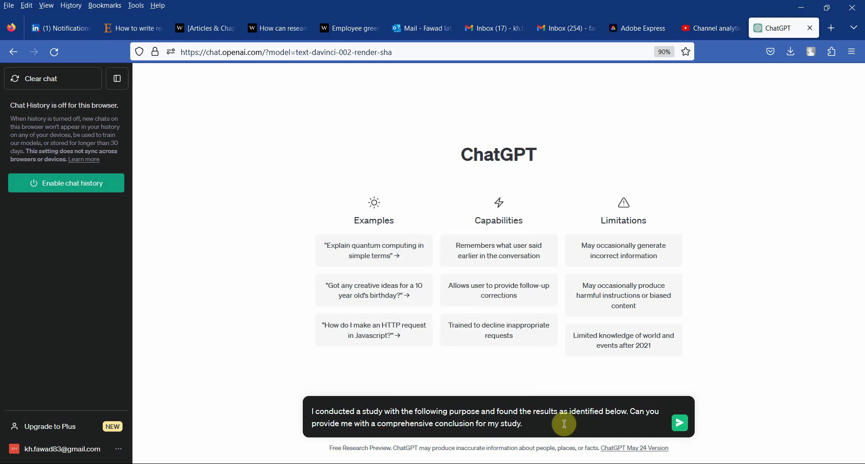
key("shift+Return")
key("shift+Return")
key("ctrl+v")
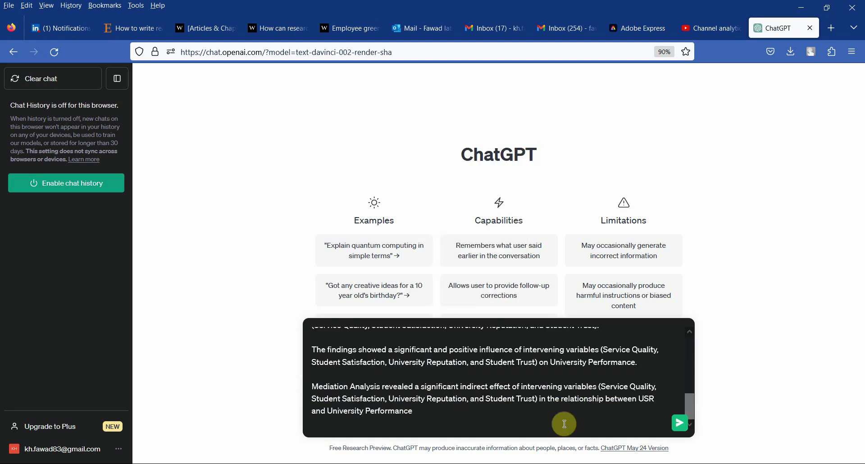
Step: Send the prompt and scroll back up to the start of ChatGPT's conclusion
left_click(680, 426)
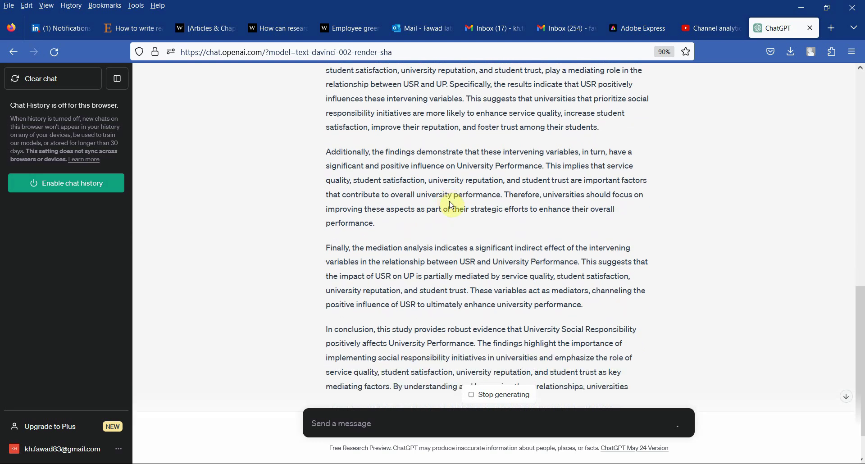
scroll(452, 206, "down", 2)
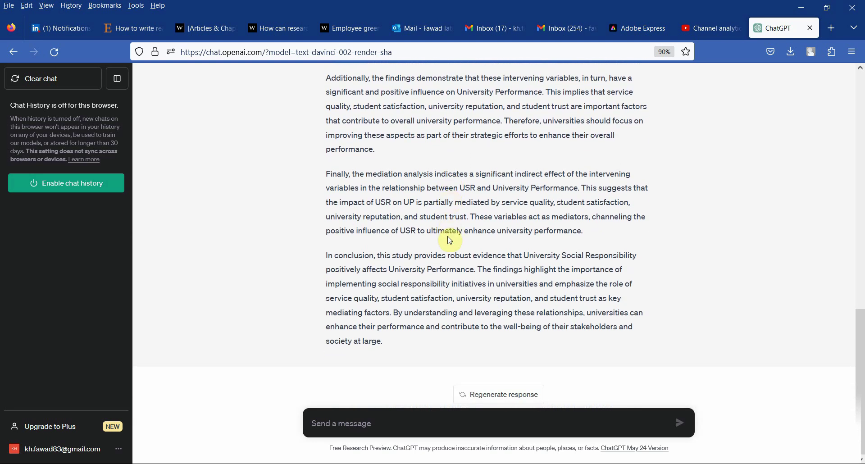
scroll(399, 322, "up", 4)
scroll(399, 322, "up", 3)
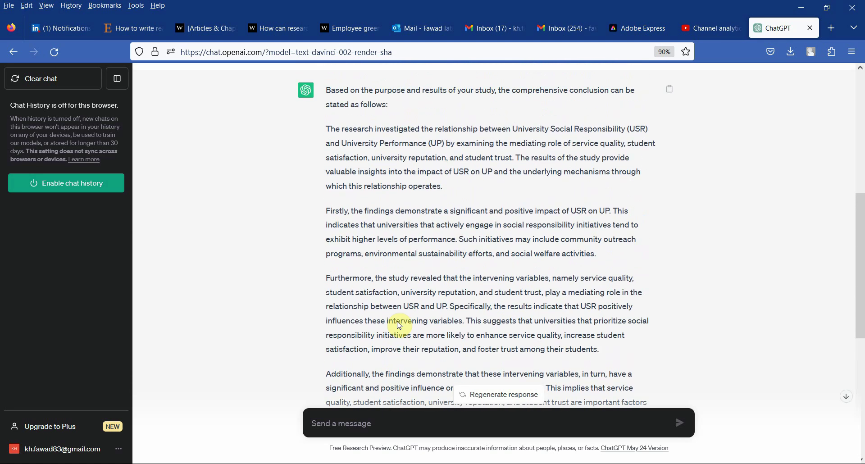